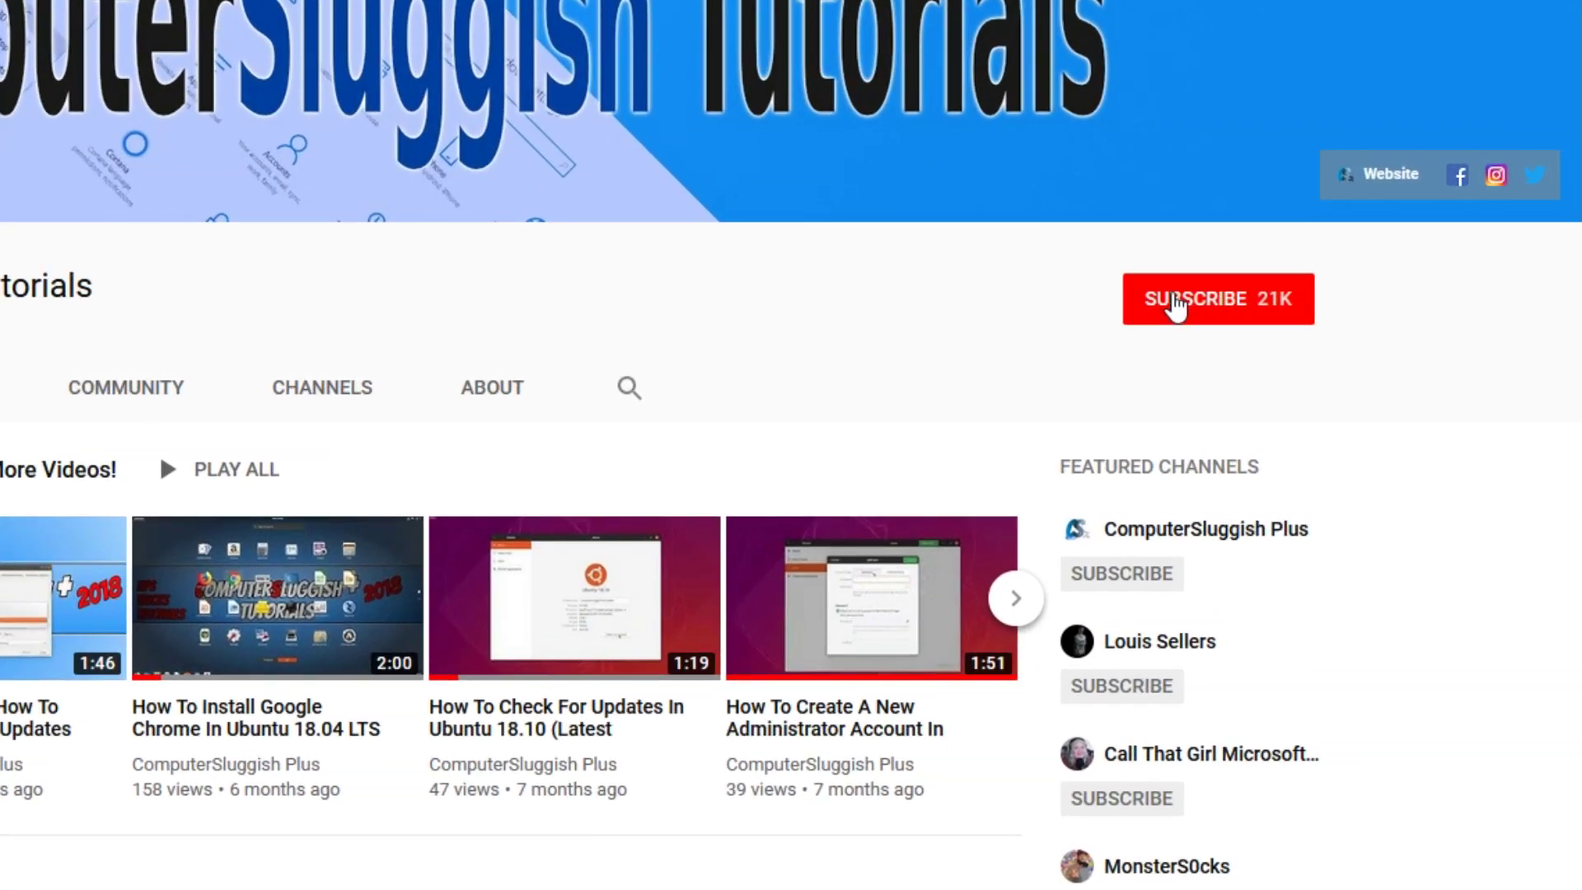
Subscribe to the tutorials channel and enable All notifications via the bell
left_click(1234, 314)
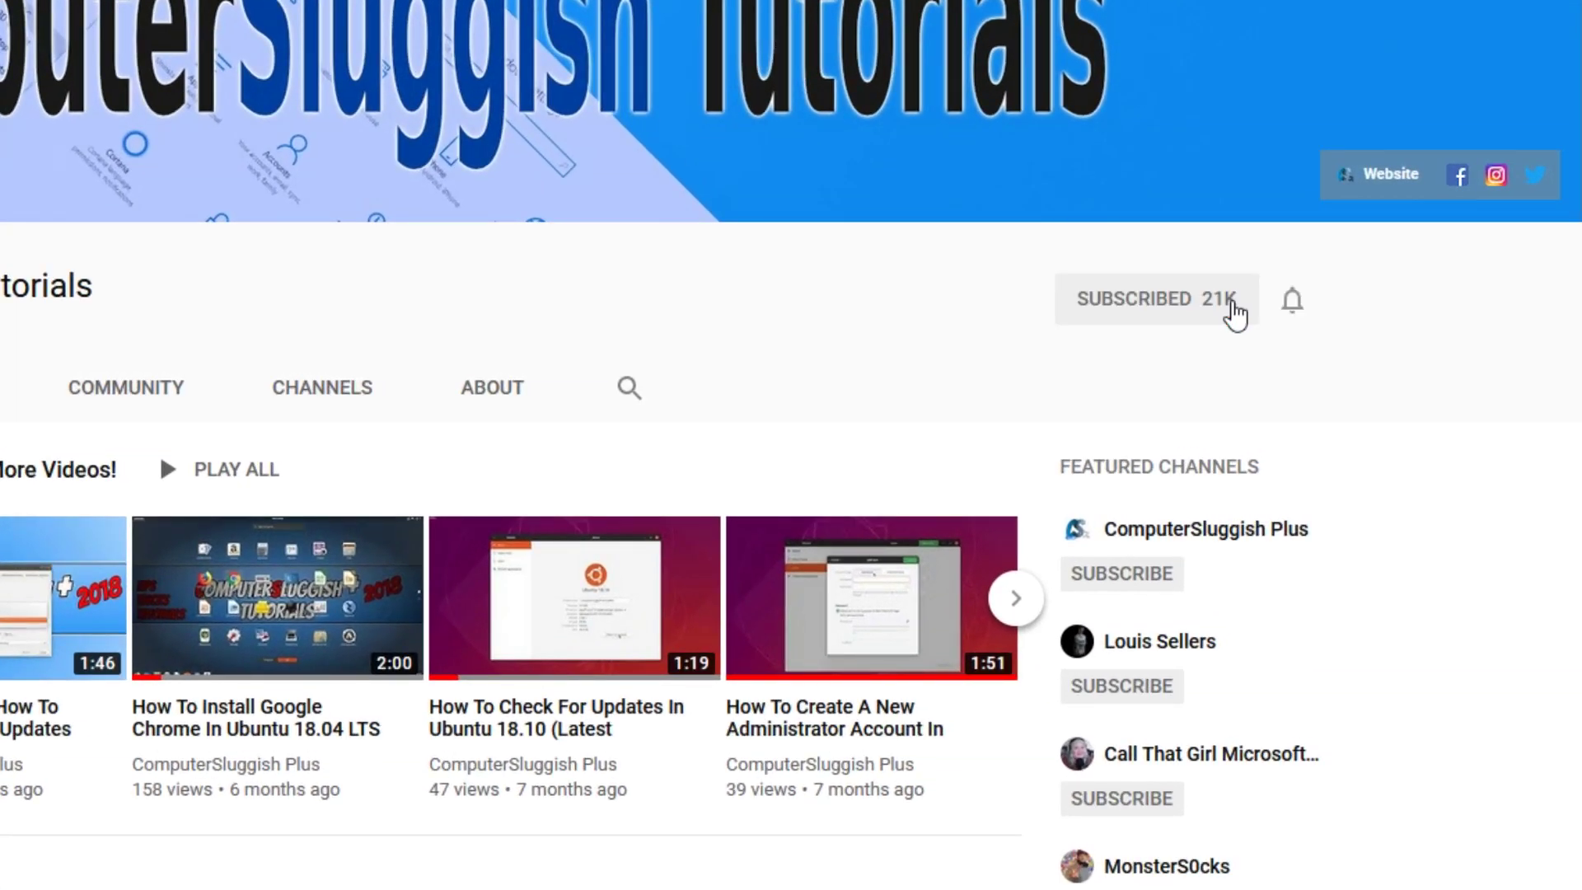
left_click(1293, 306)
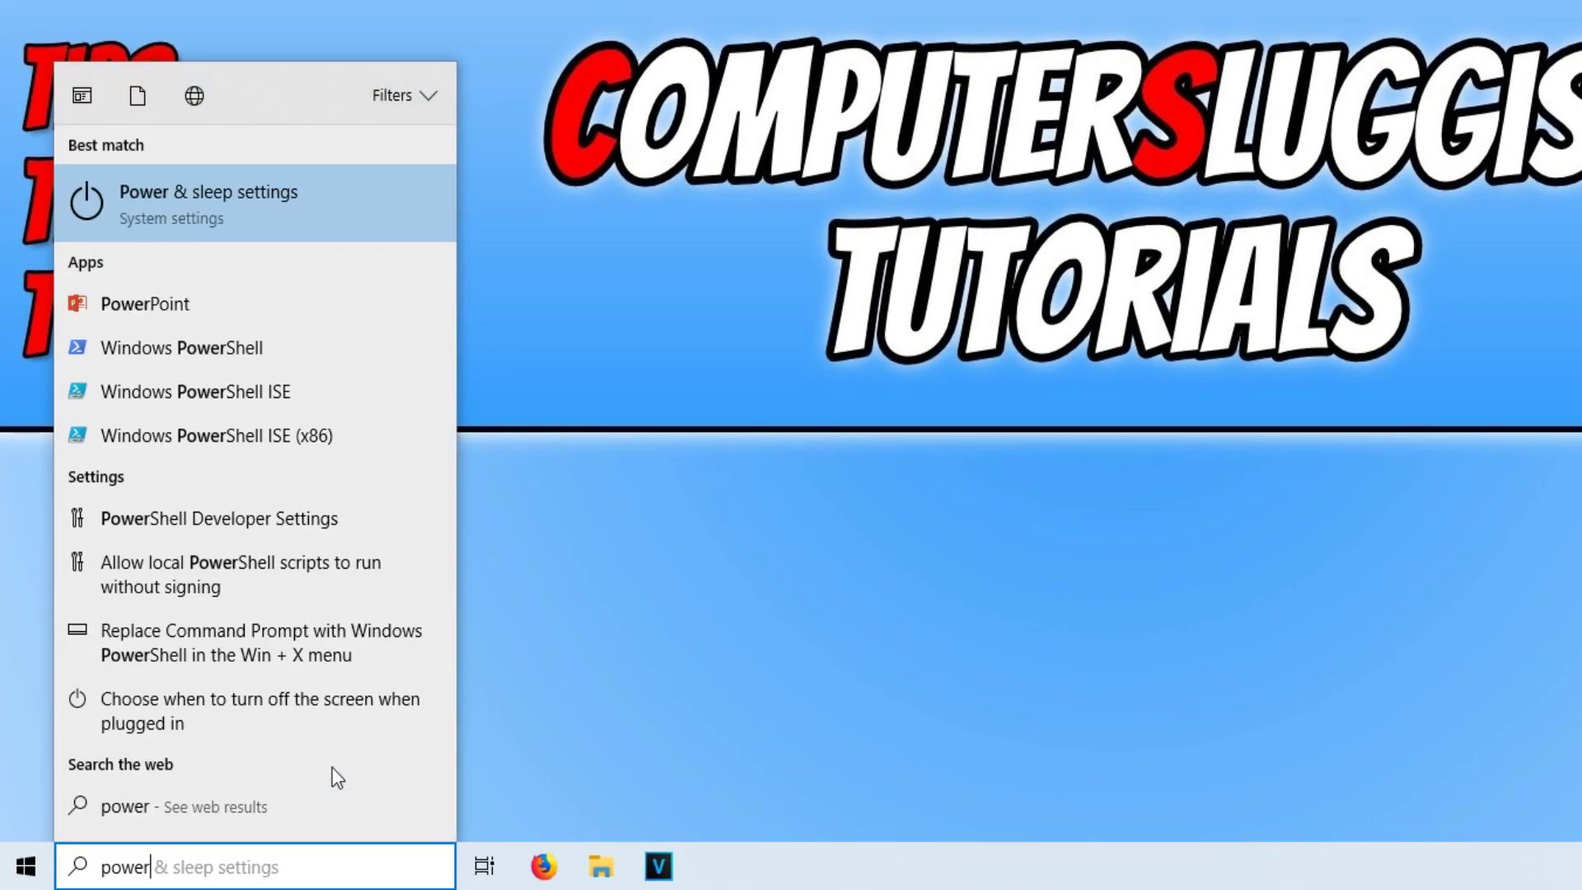
Go from Power & sleep settings to the Power Options power button and shut-down page
left_click(271, 220)
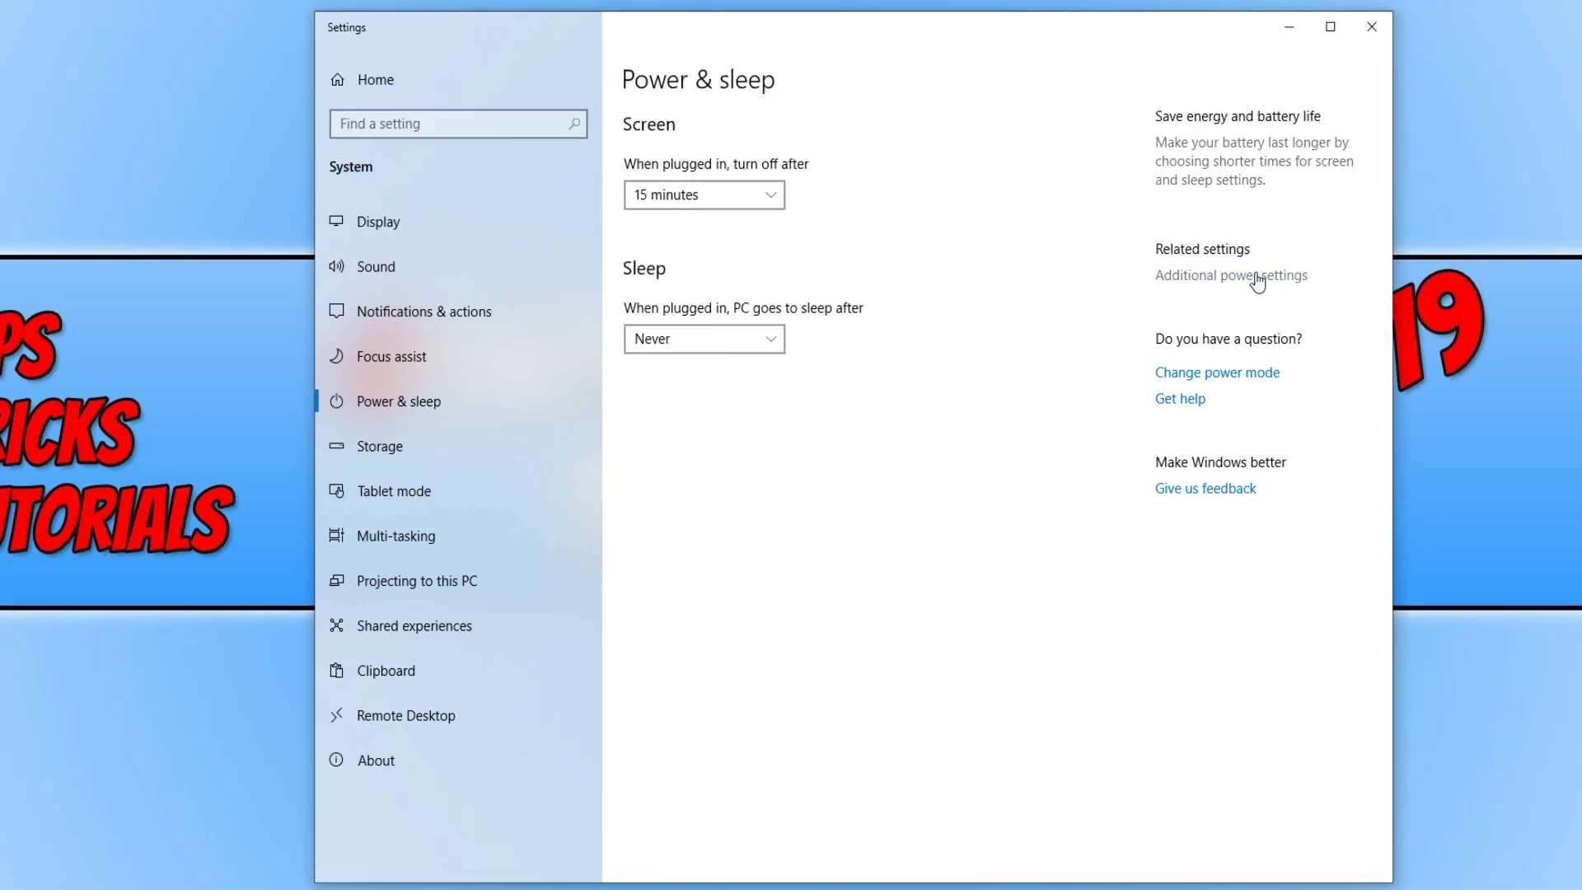
left_click(1257, 277)
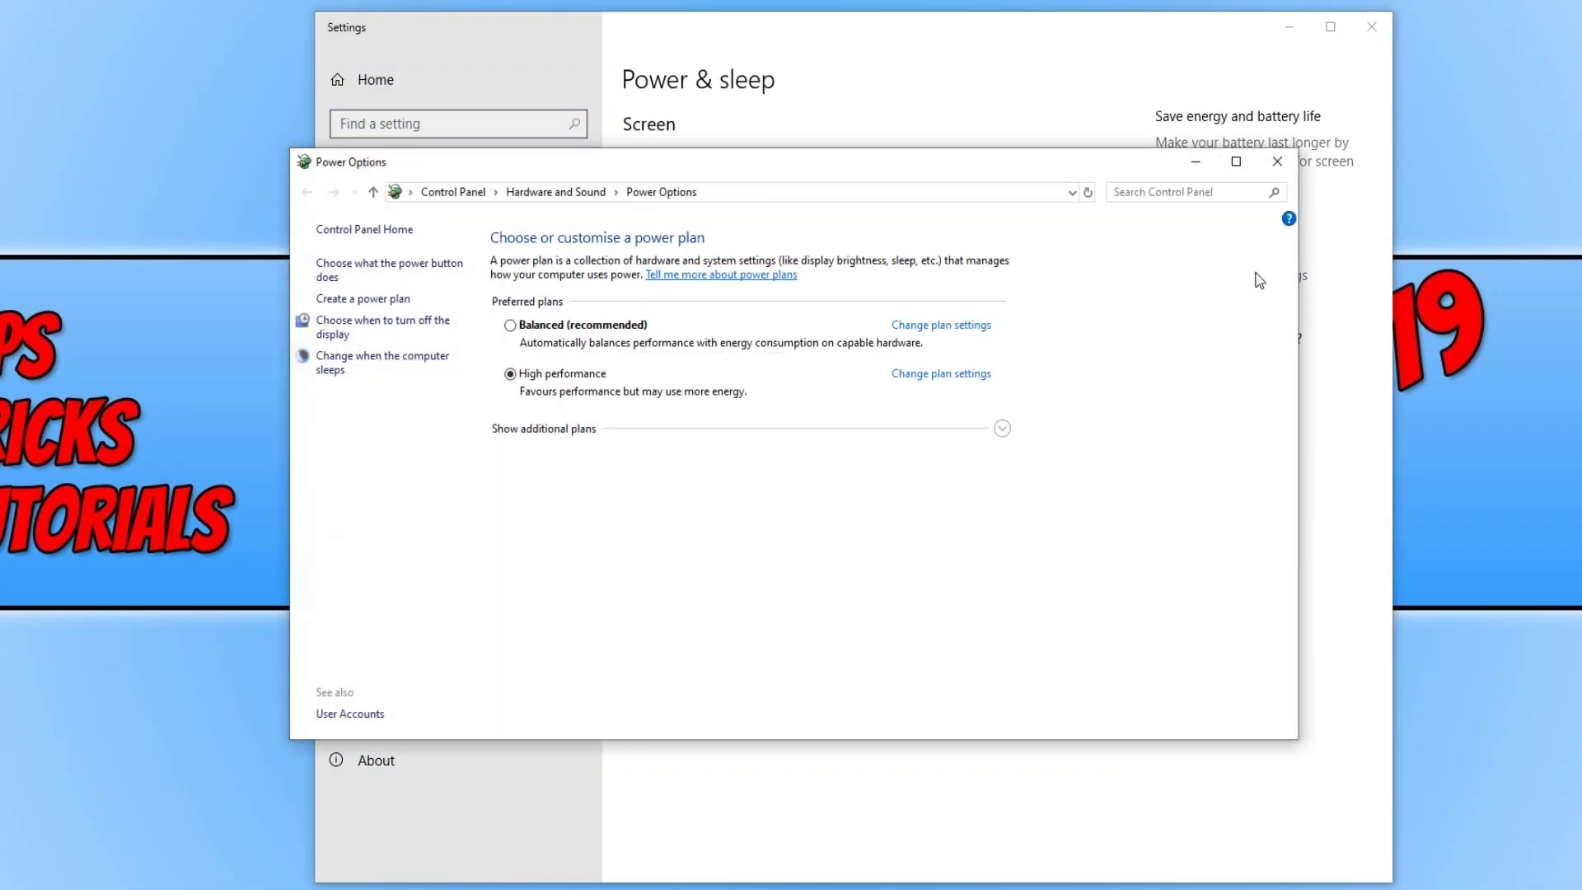
left_click(431, 274)
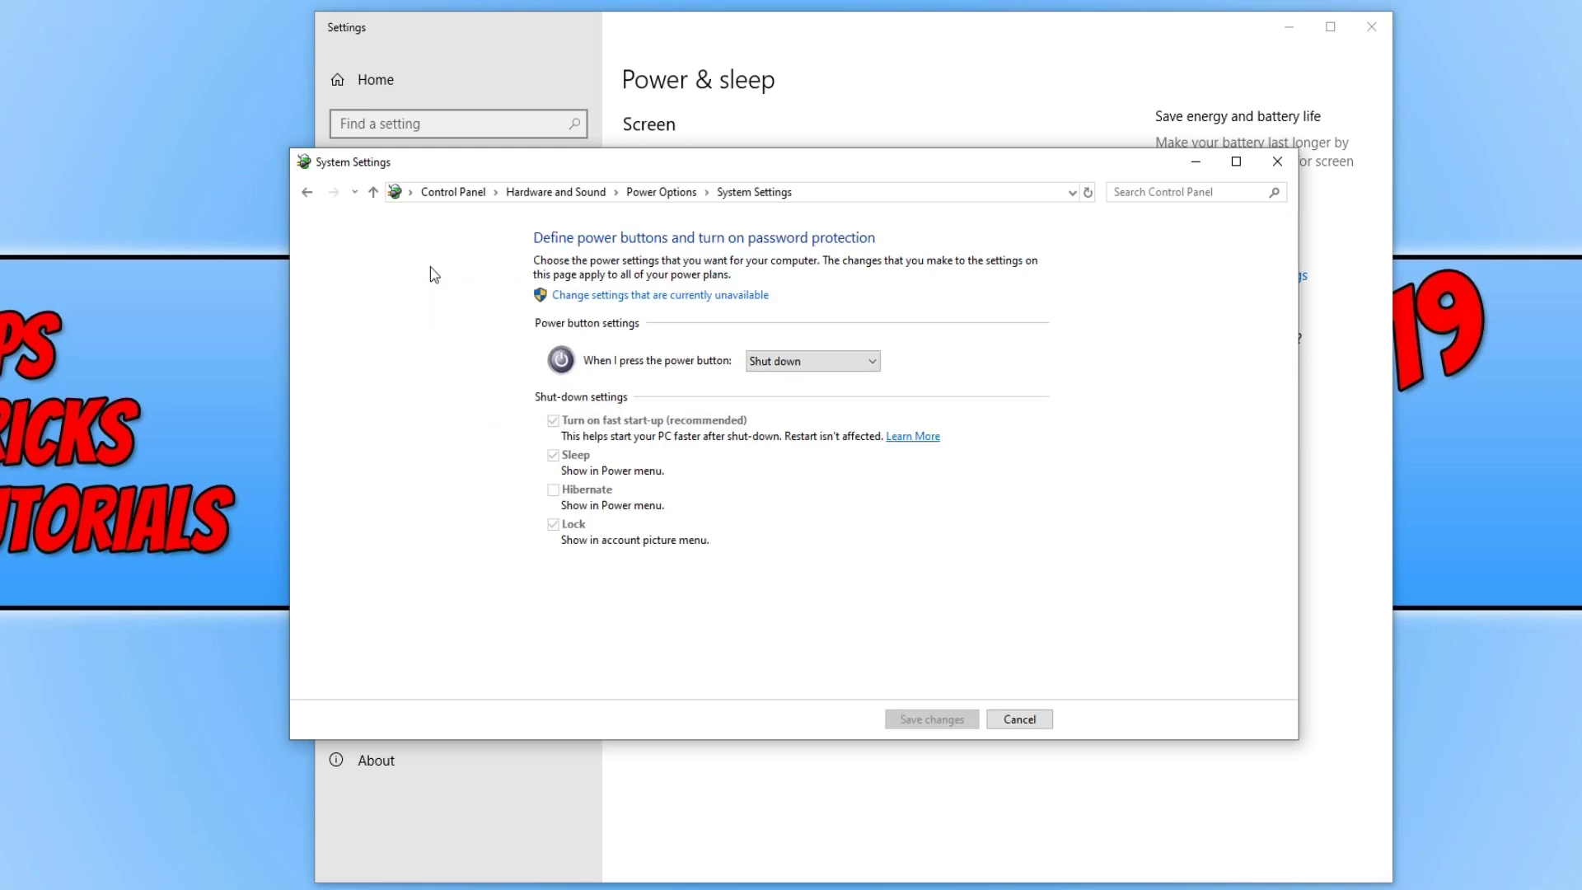
Unlock the shut-down settings, untick 'Turn on fast start-up' and save
left_click(711, 296)
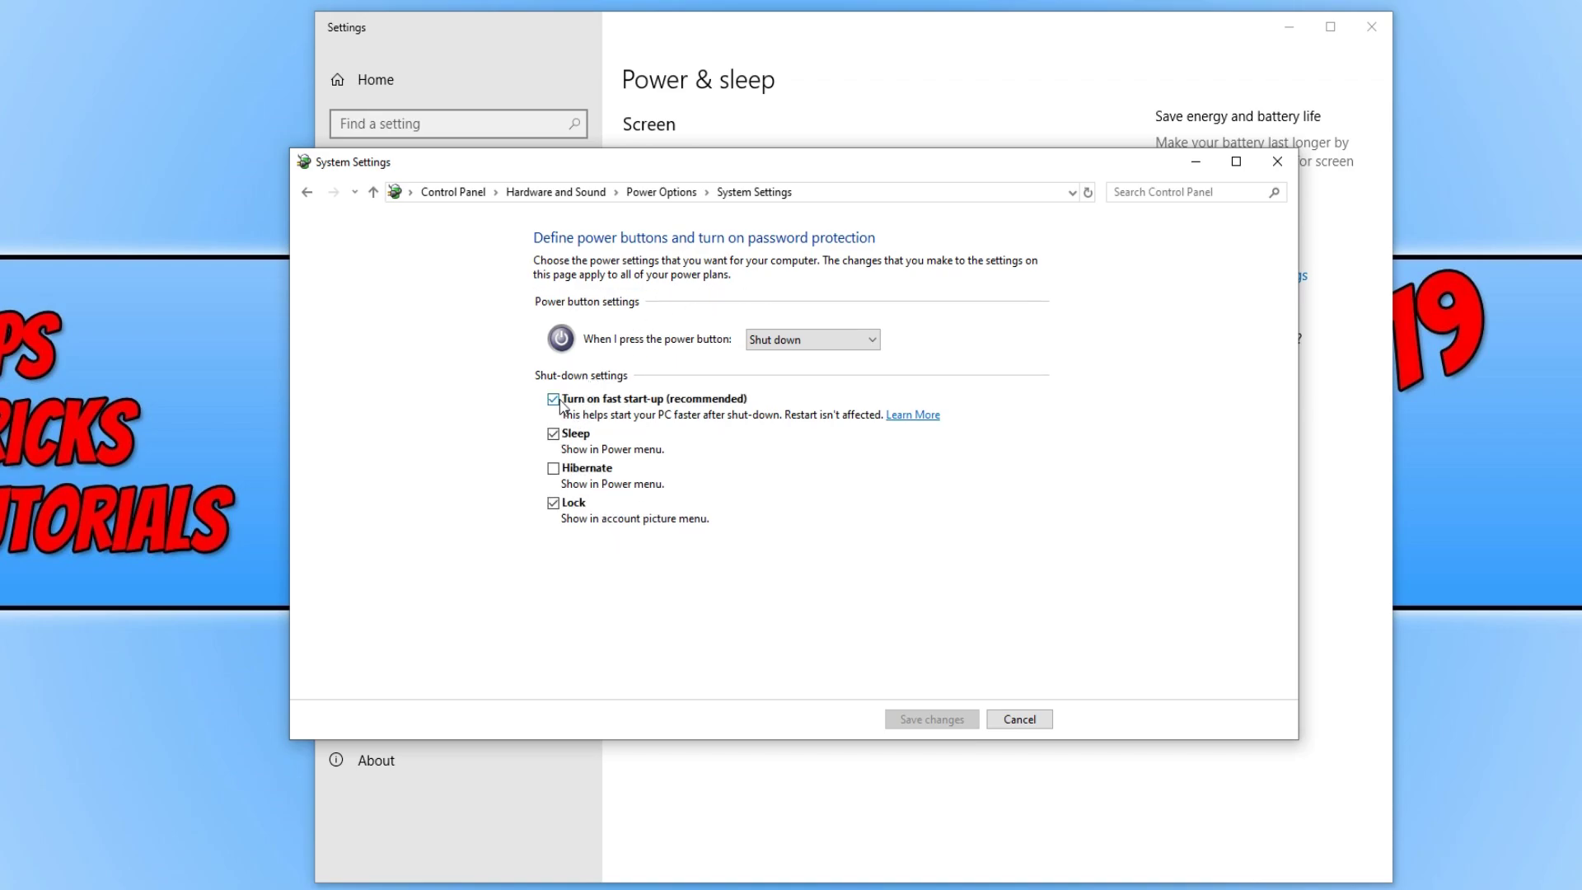
left_click(554, 401)
left_click(927, 723)
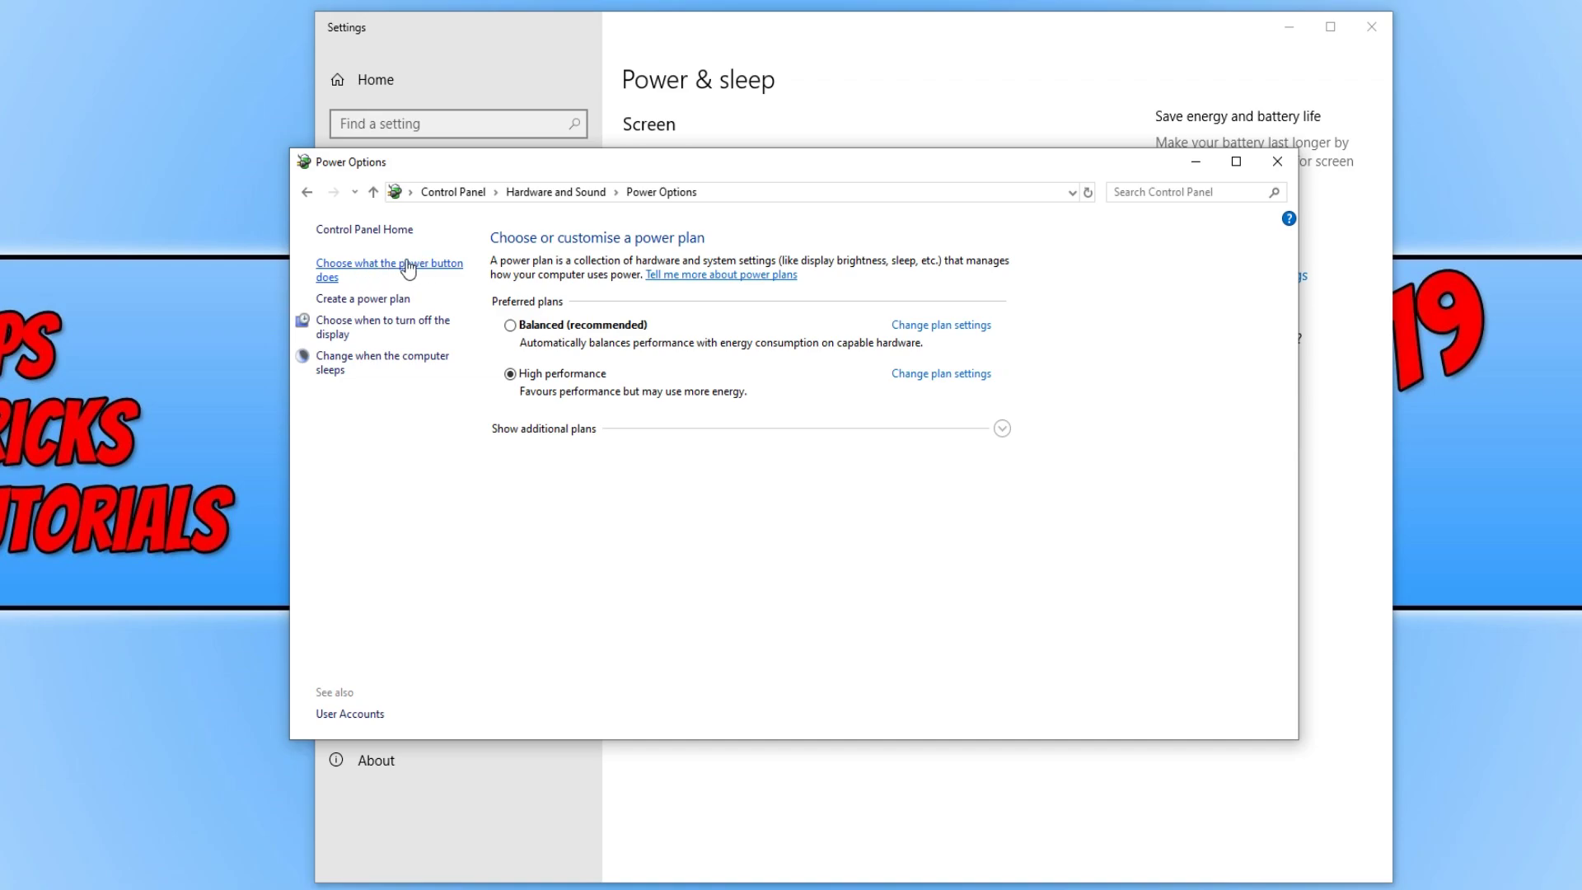
Reopen the shut-down settings, unlock them, tick Hibernate and save
left_click(410, 267)
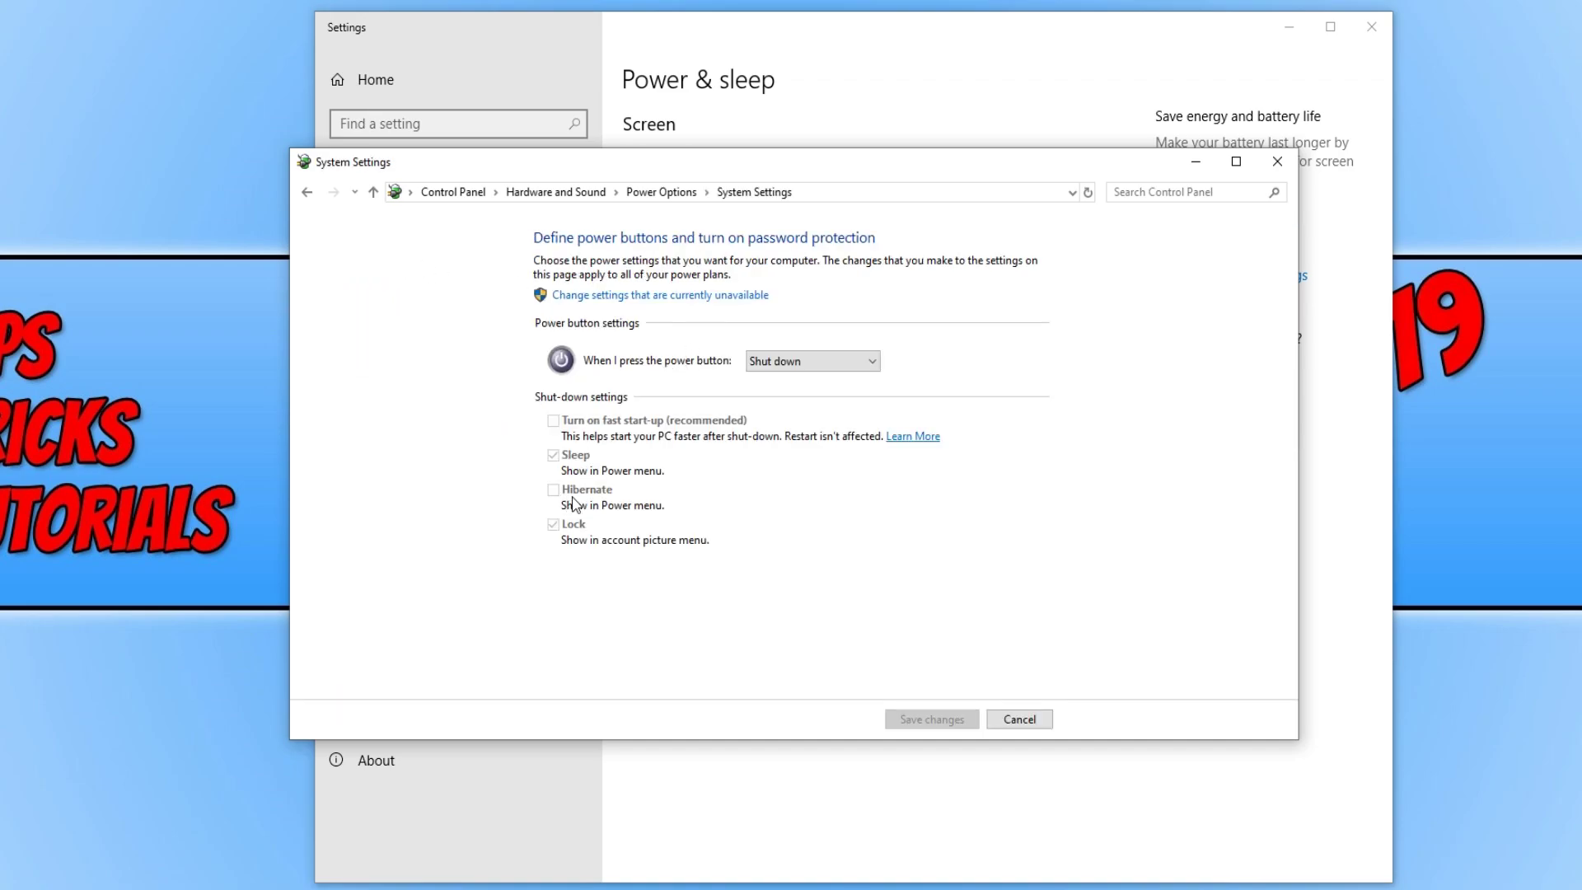
left_click(661, 296)
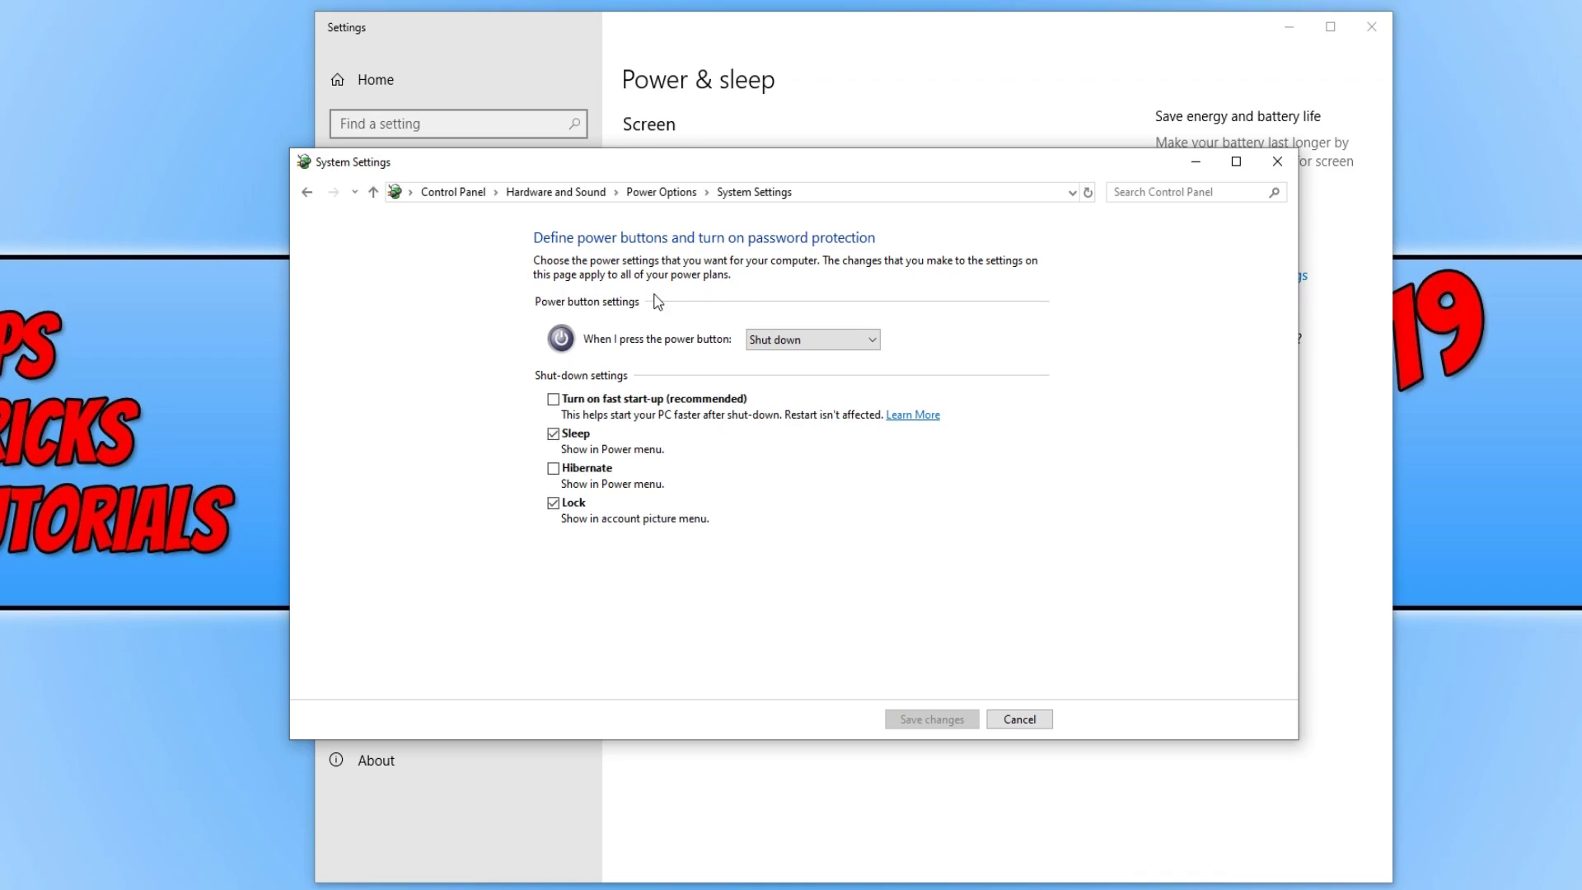
left_click(576, 475)
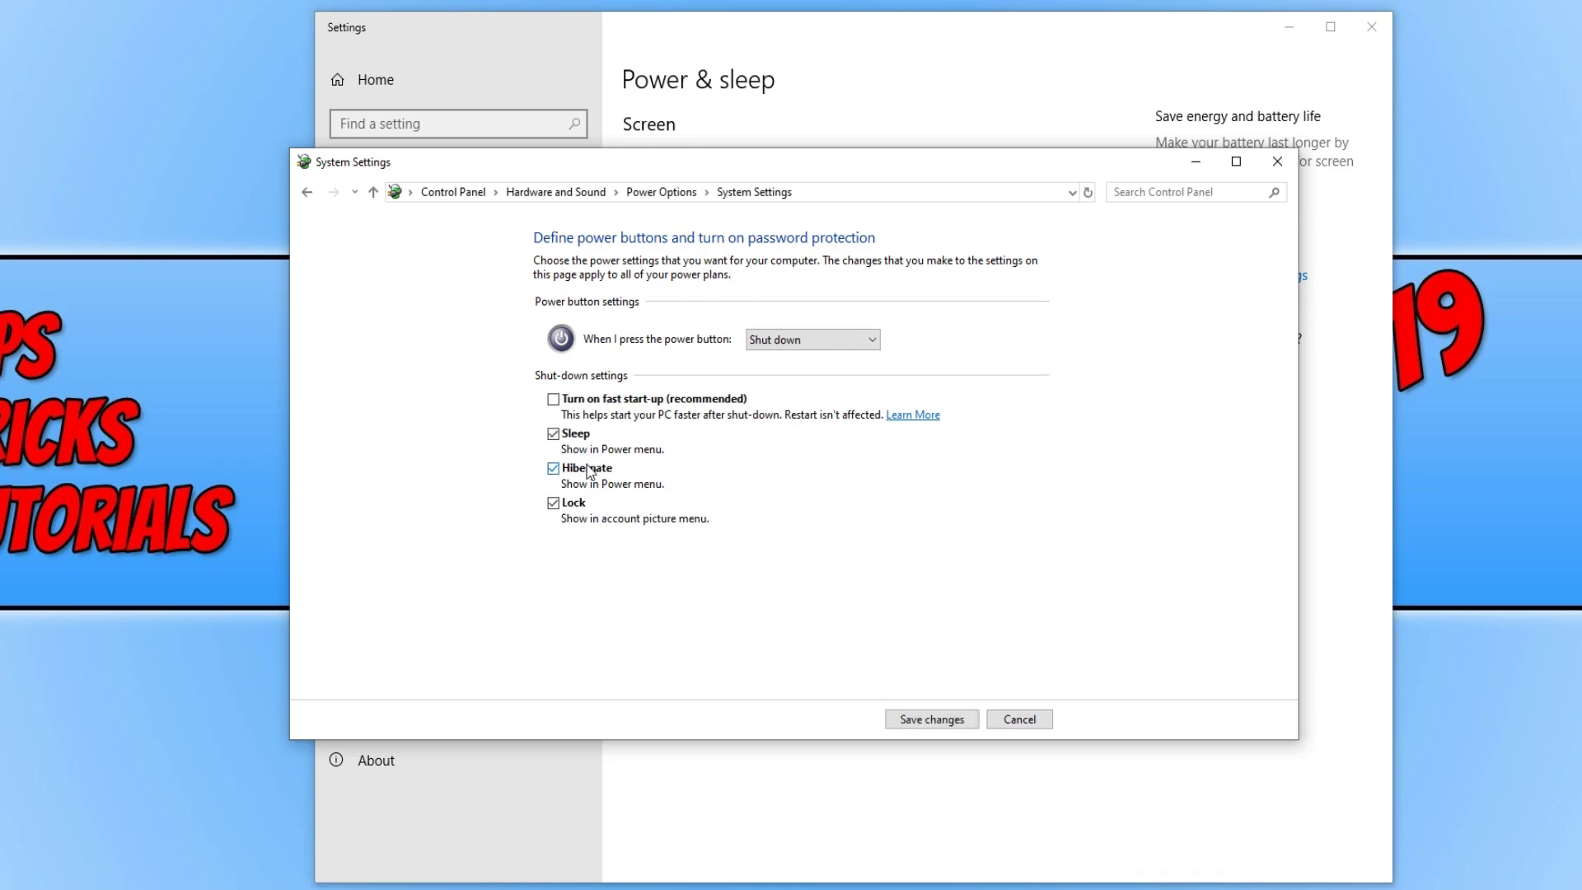
left_click(938, 721)
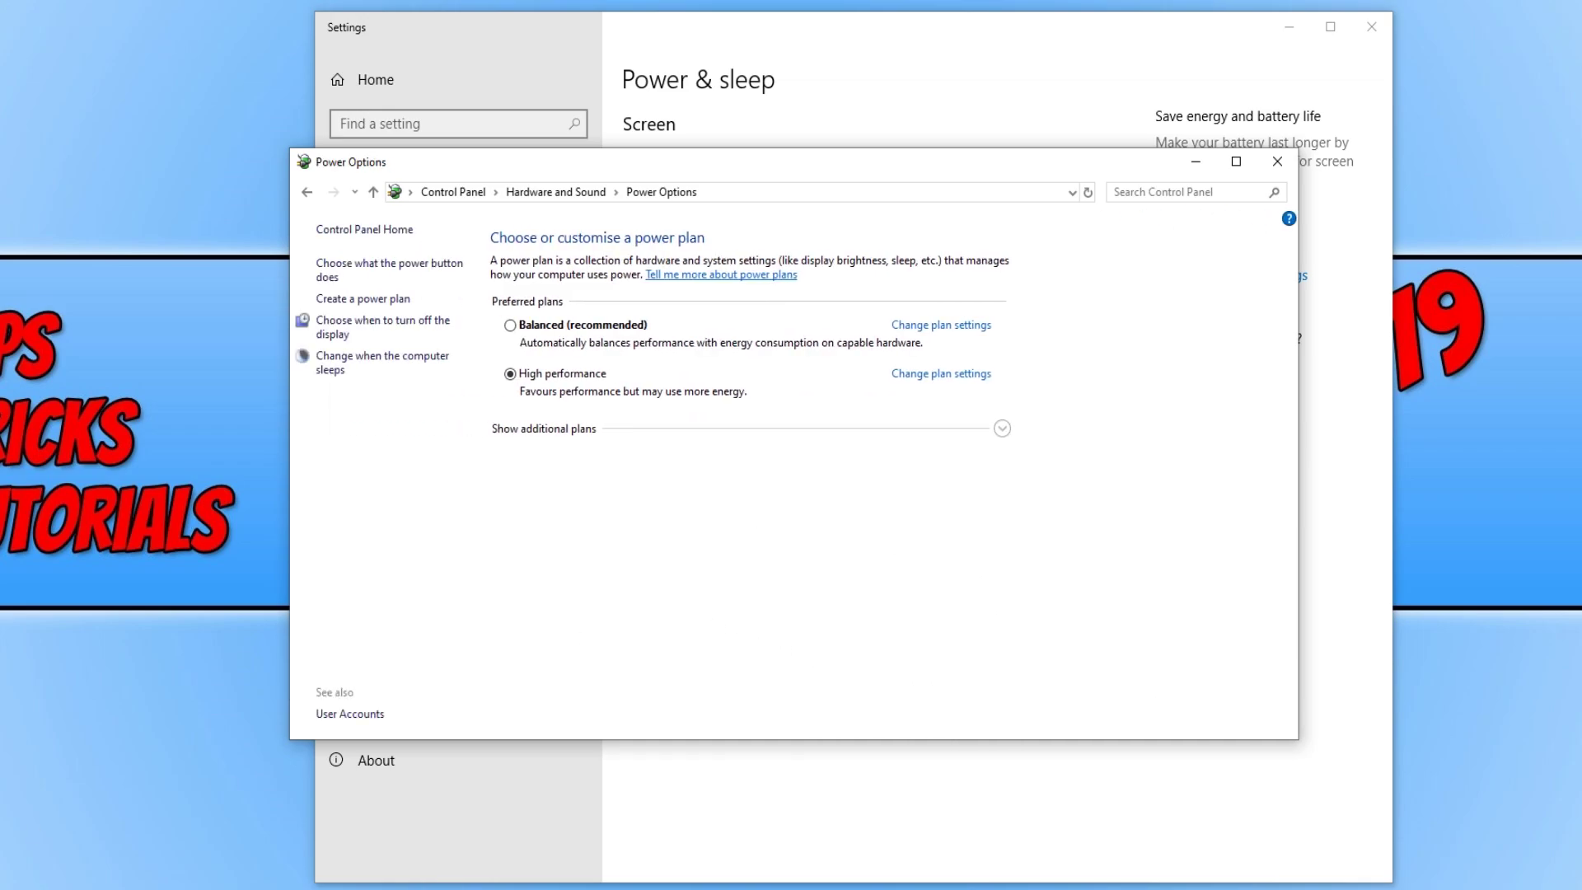
Confirm Hibernate is listed in the Start menu power options, then dismiss them
left_click(10, 880)
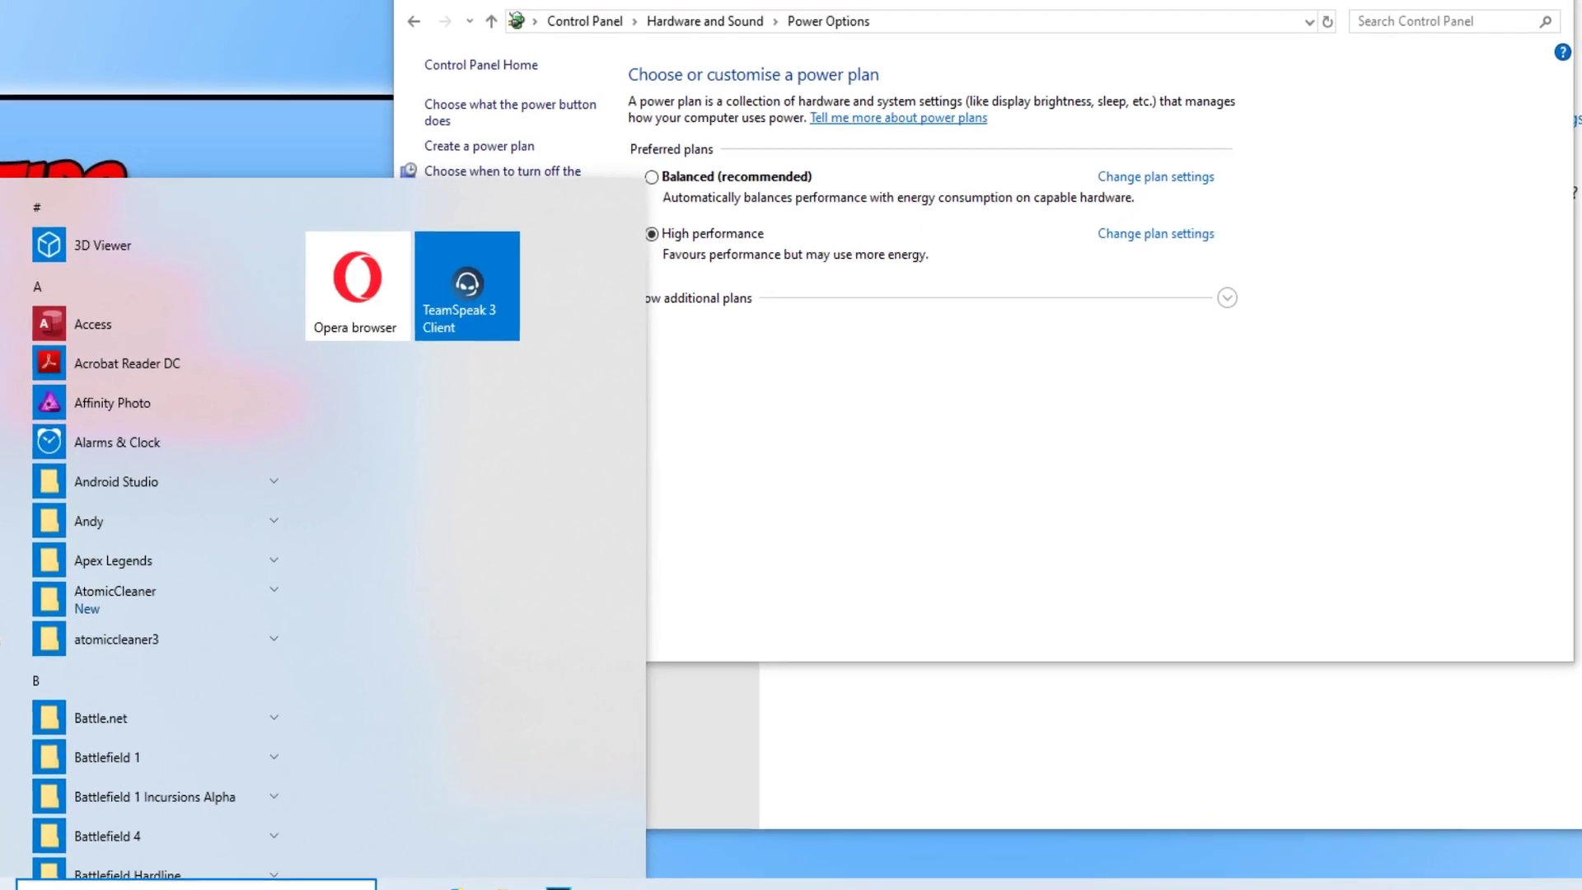
left_click(12, 831)
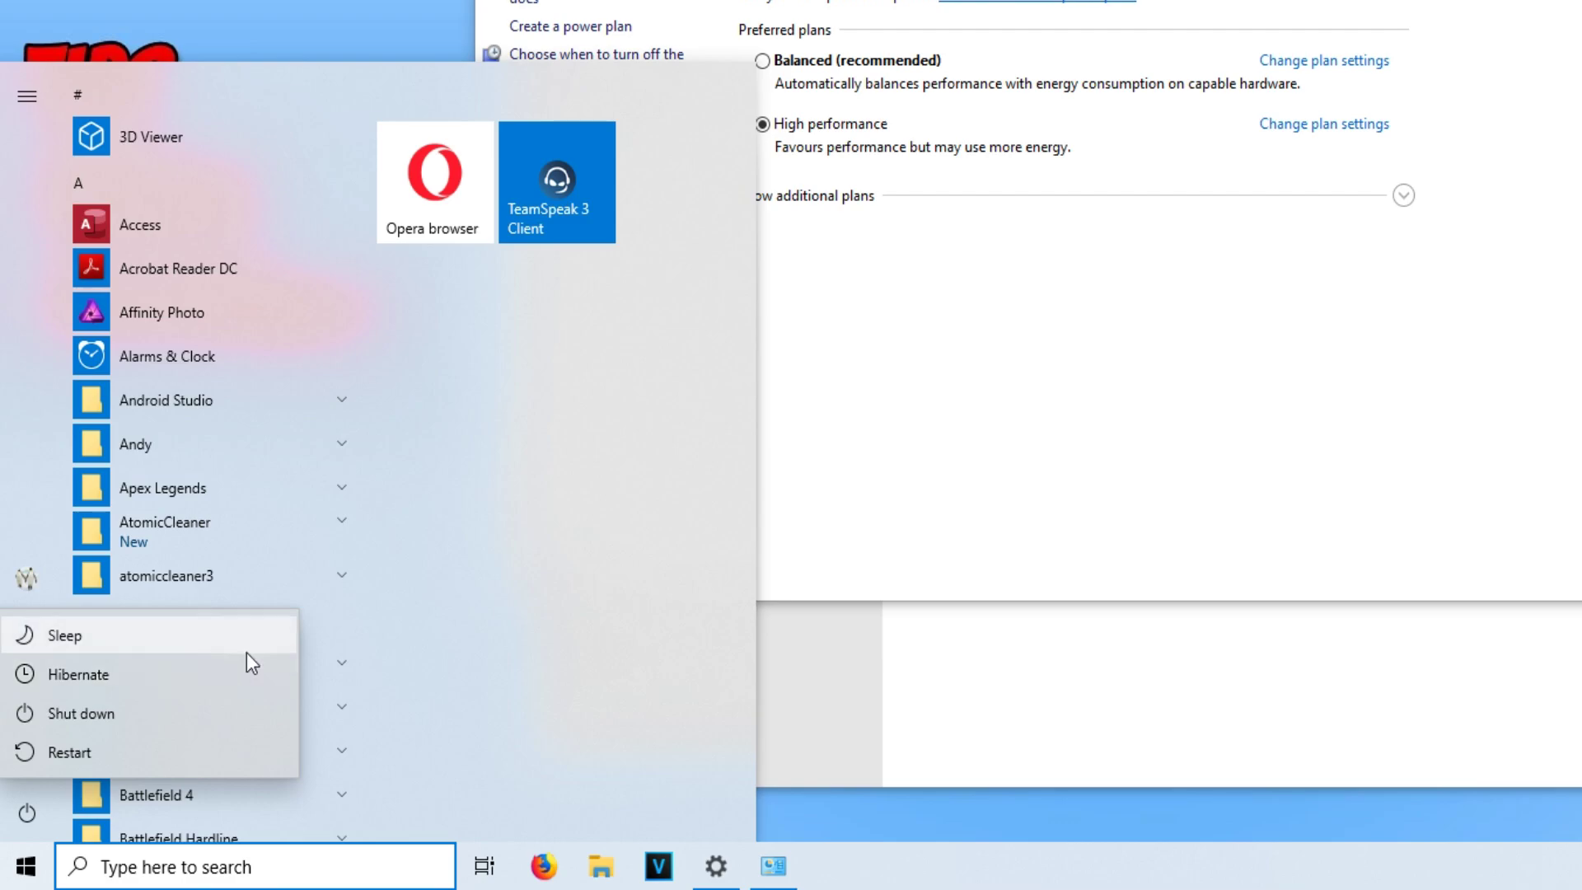
key("Escape")
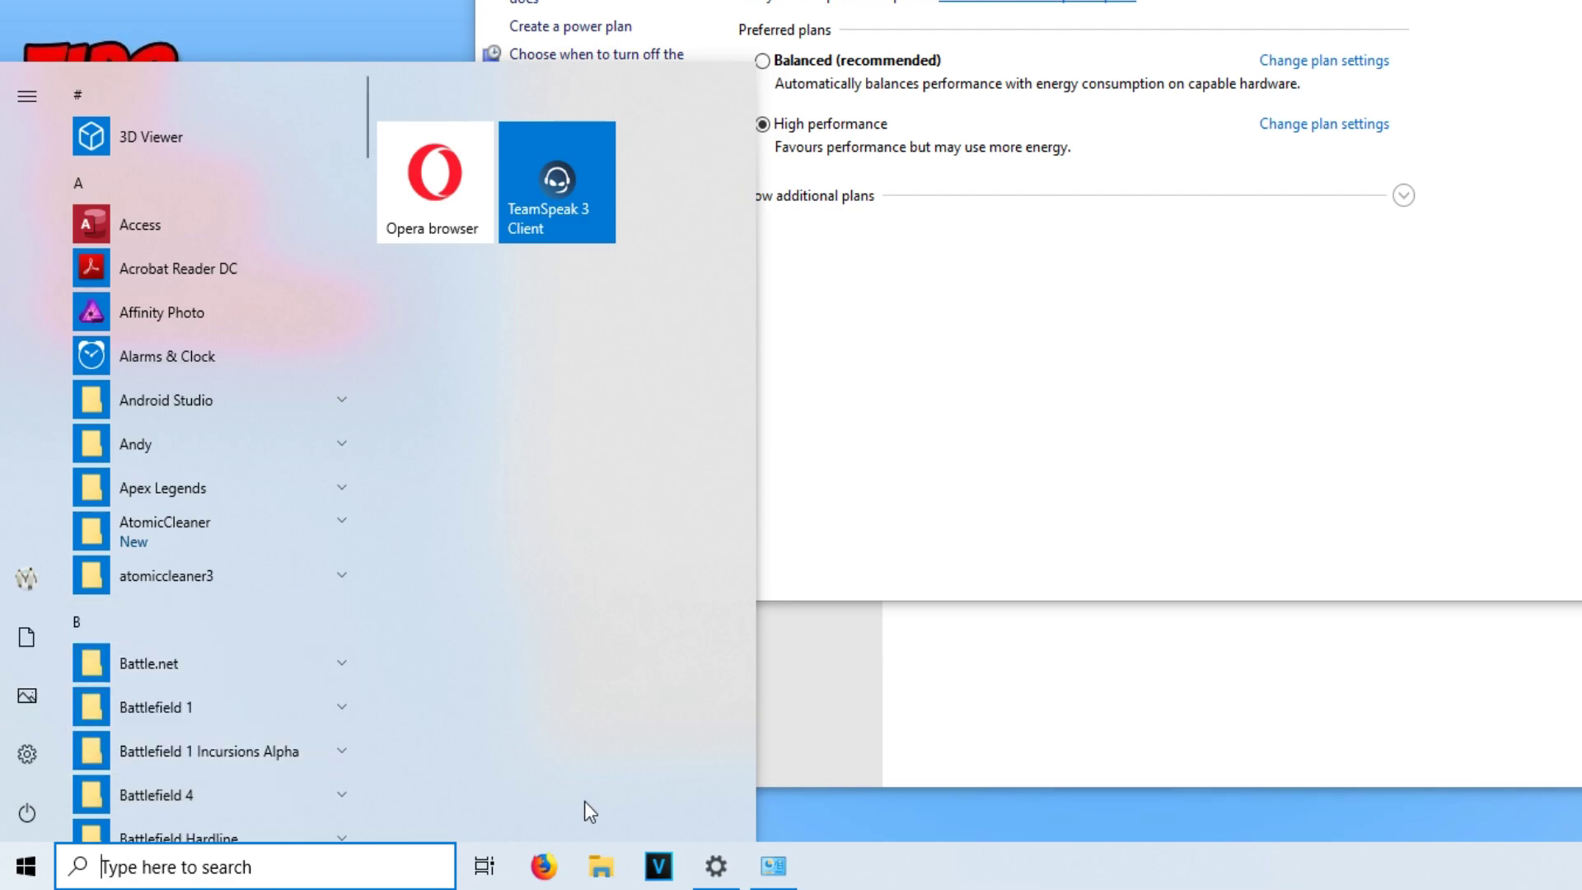
type("devi")
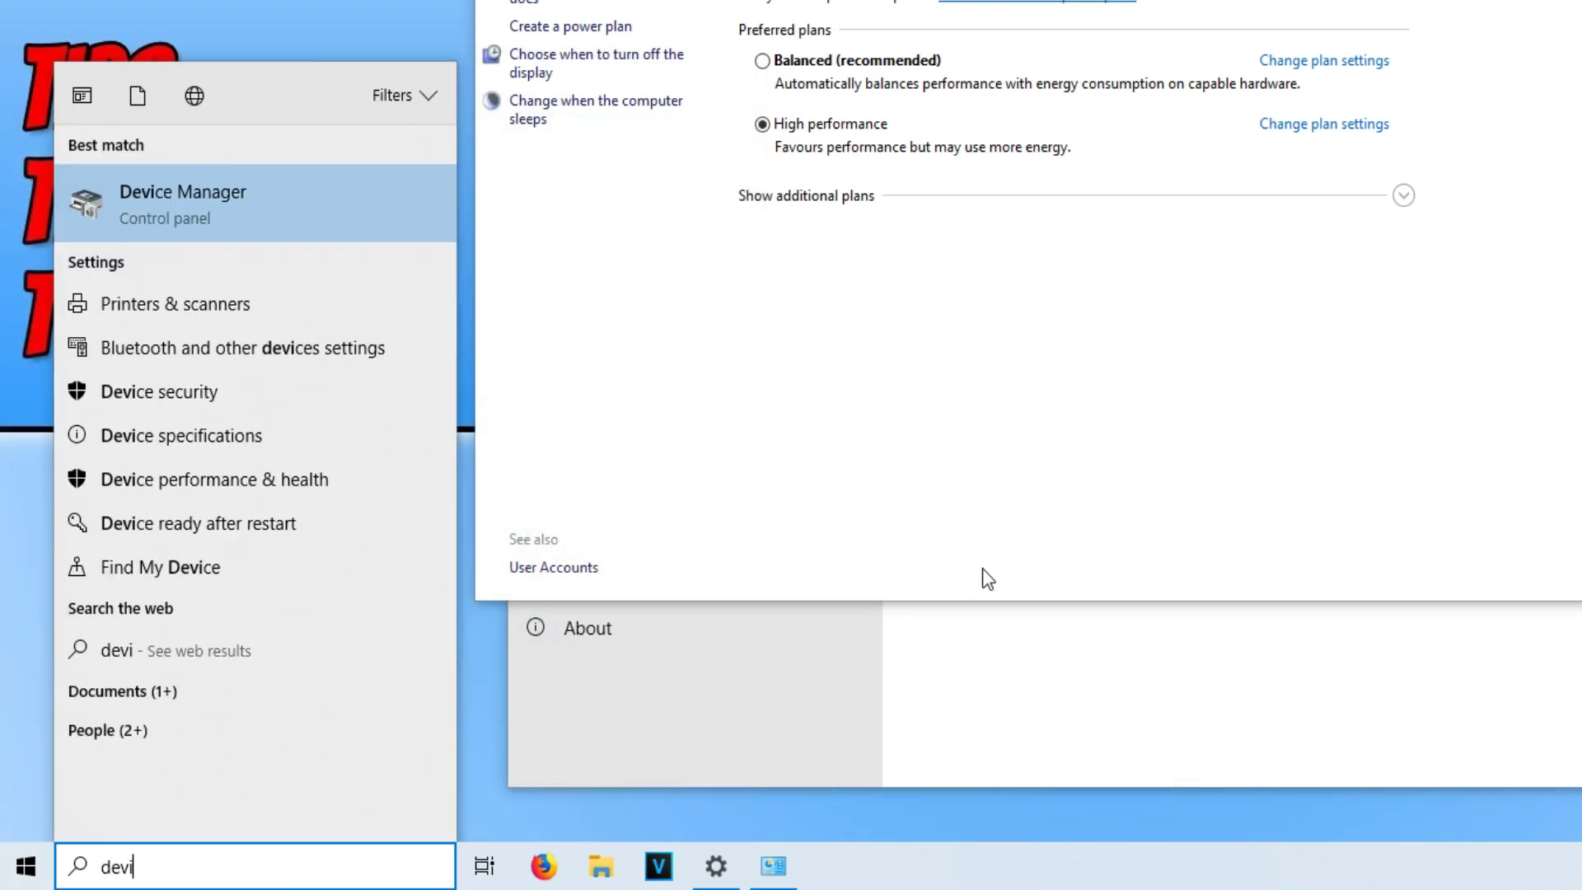
Open Device Manager, expand Display adaptors and bring up the NVIDIA GeForce GTX 960's menu
left_click(244, 202)
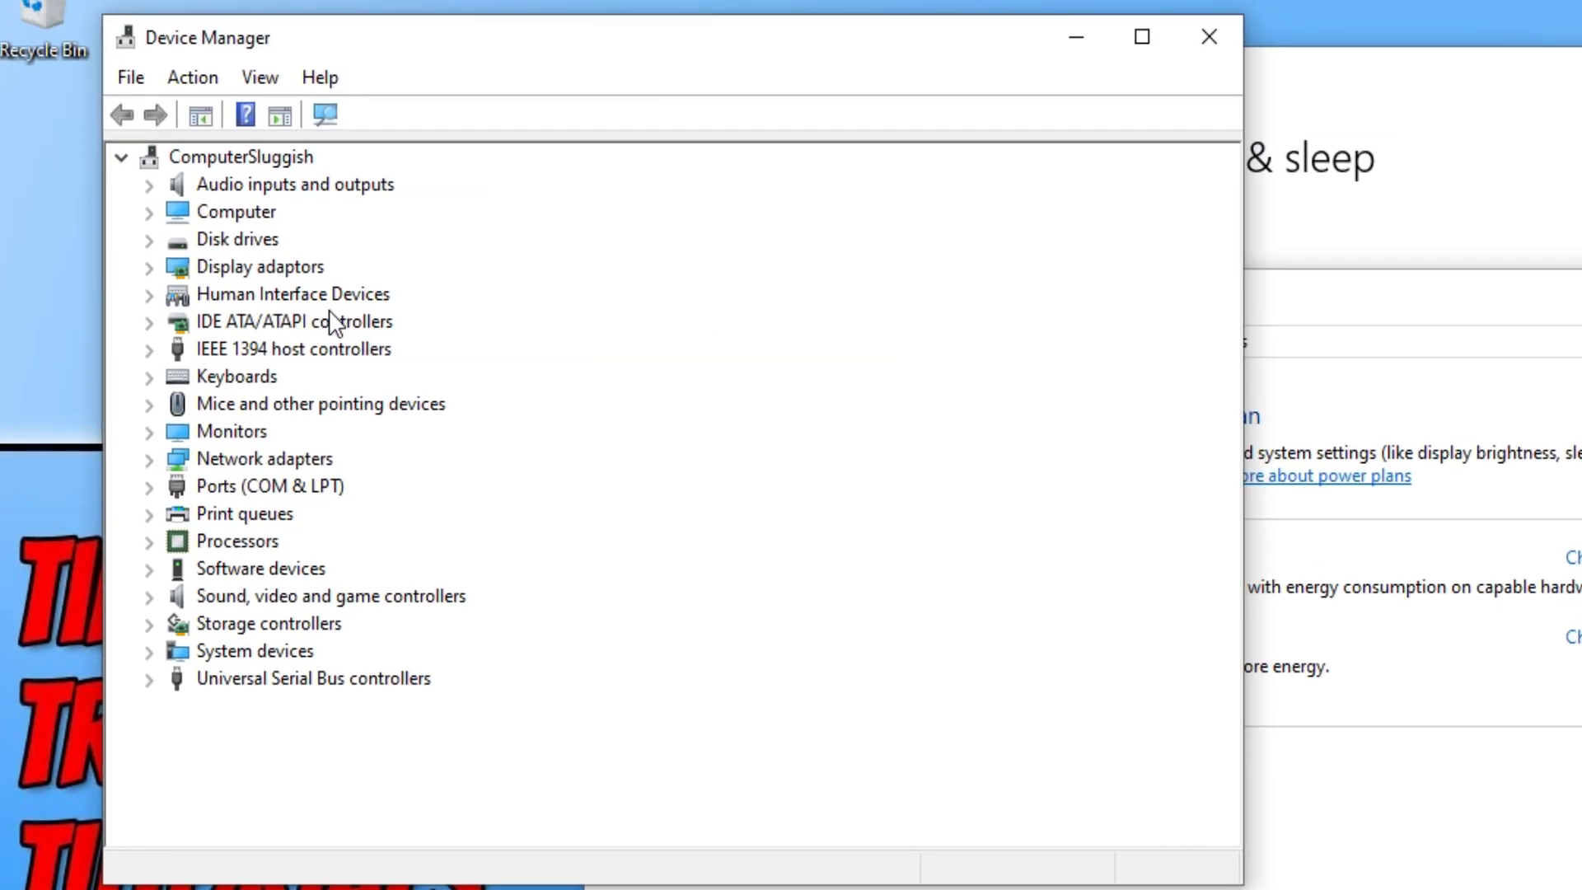
left_click(148, 268)
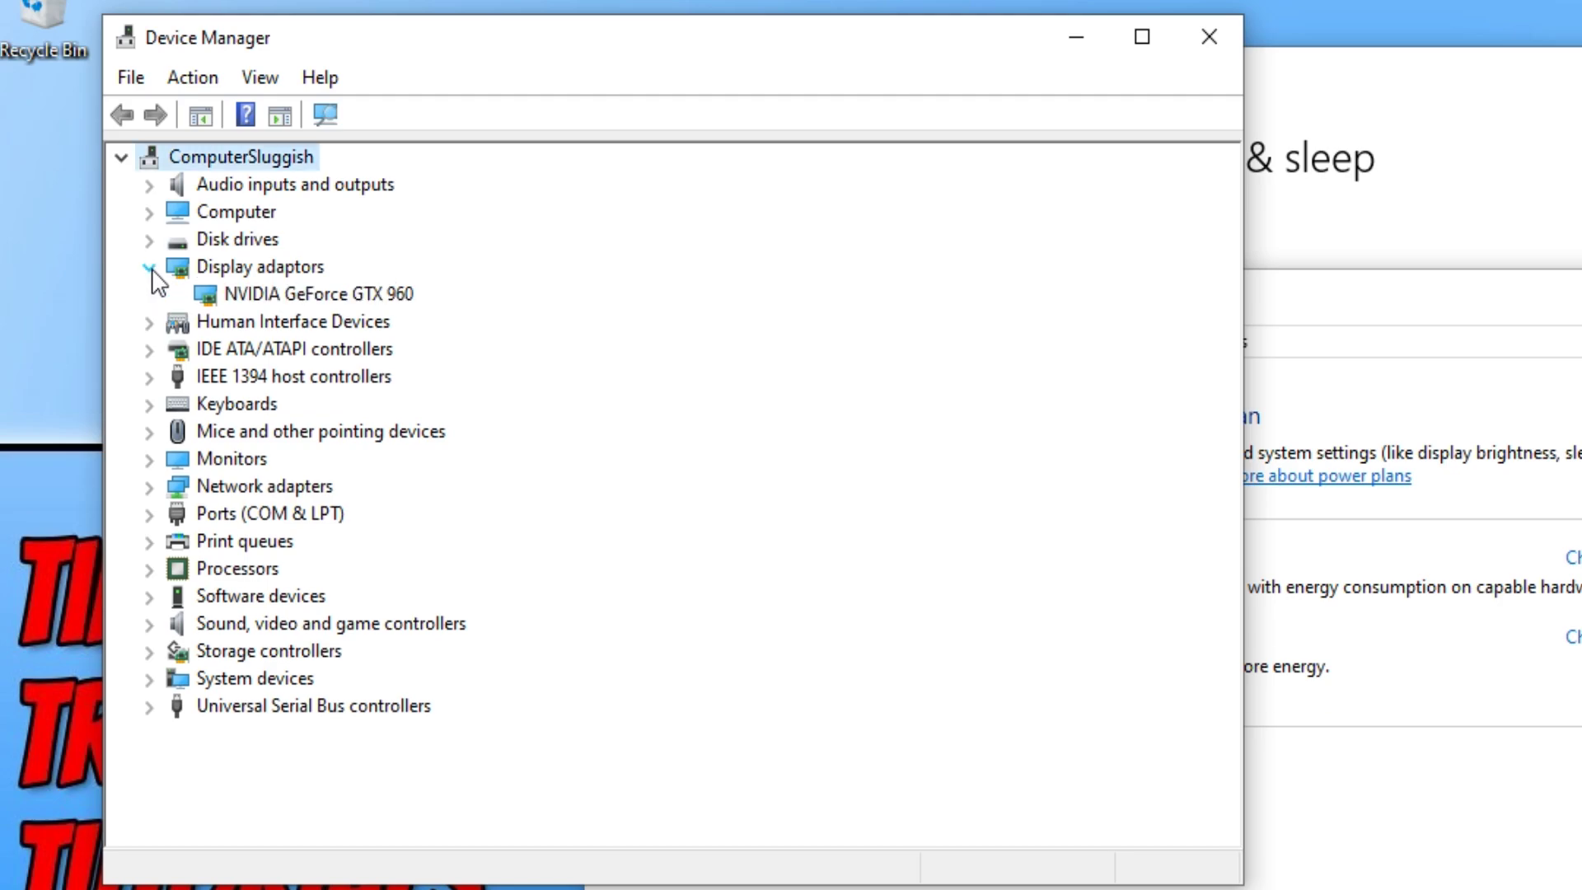
right_click(326, 299)
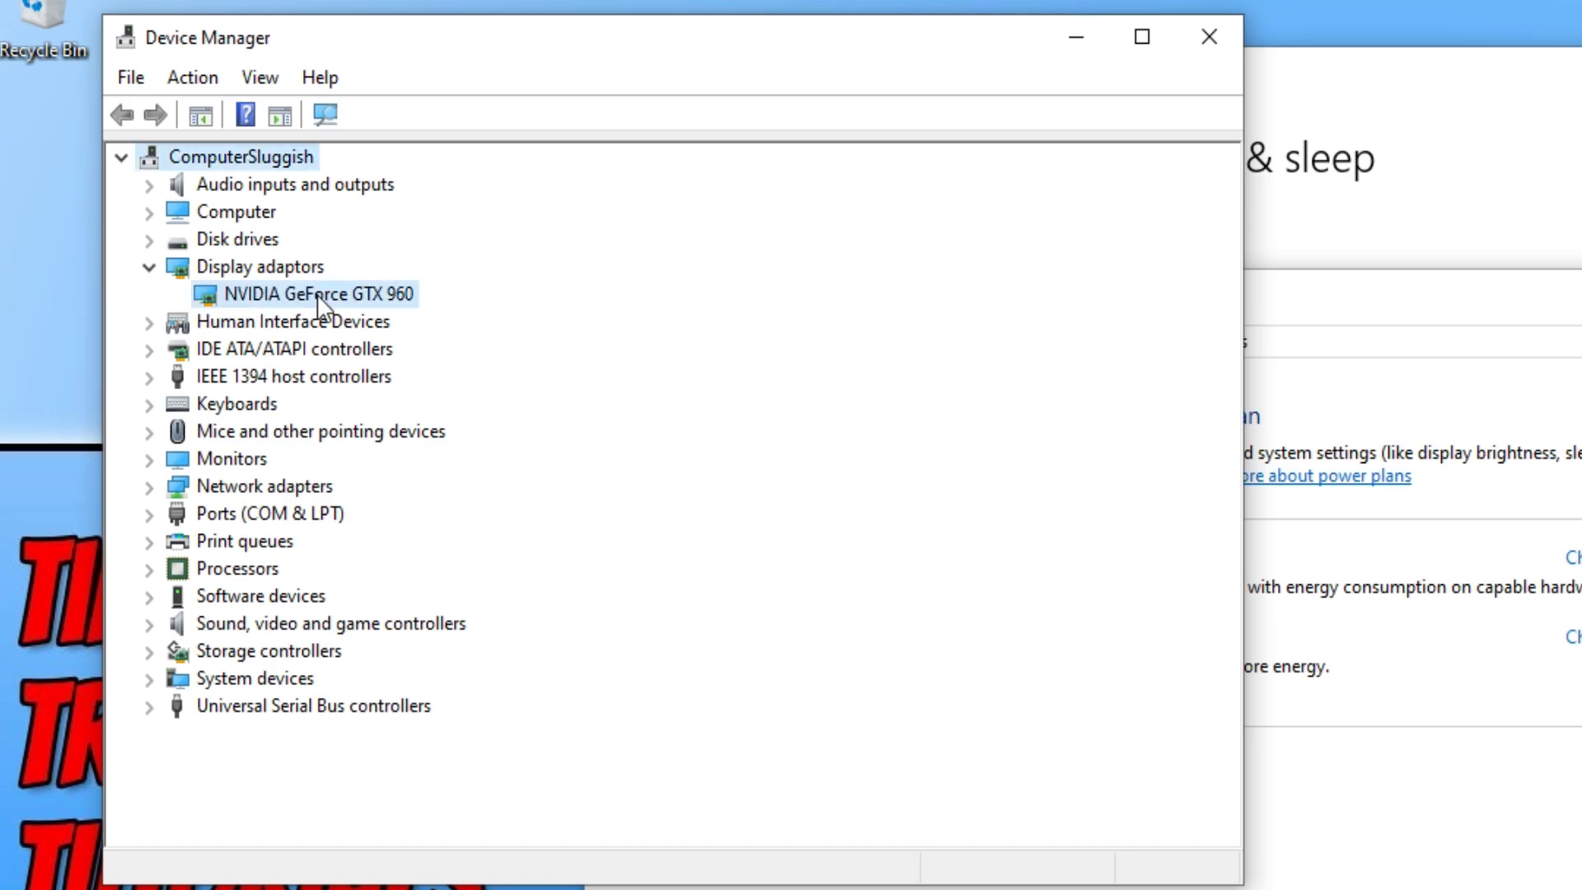
Start an automatic online driver search from the GTX 960's Properties Driver page
left_click(471, 469)
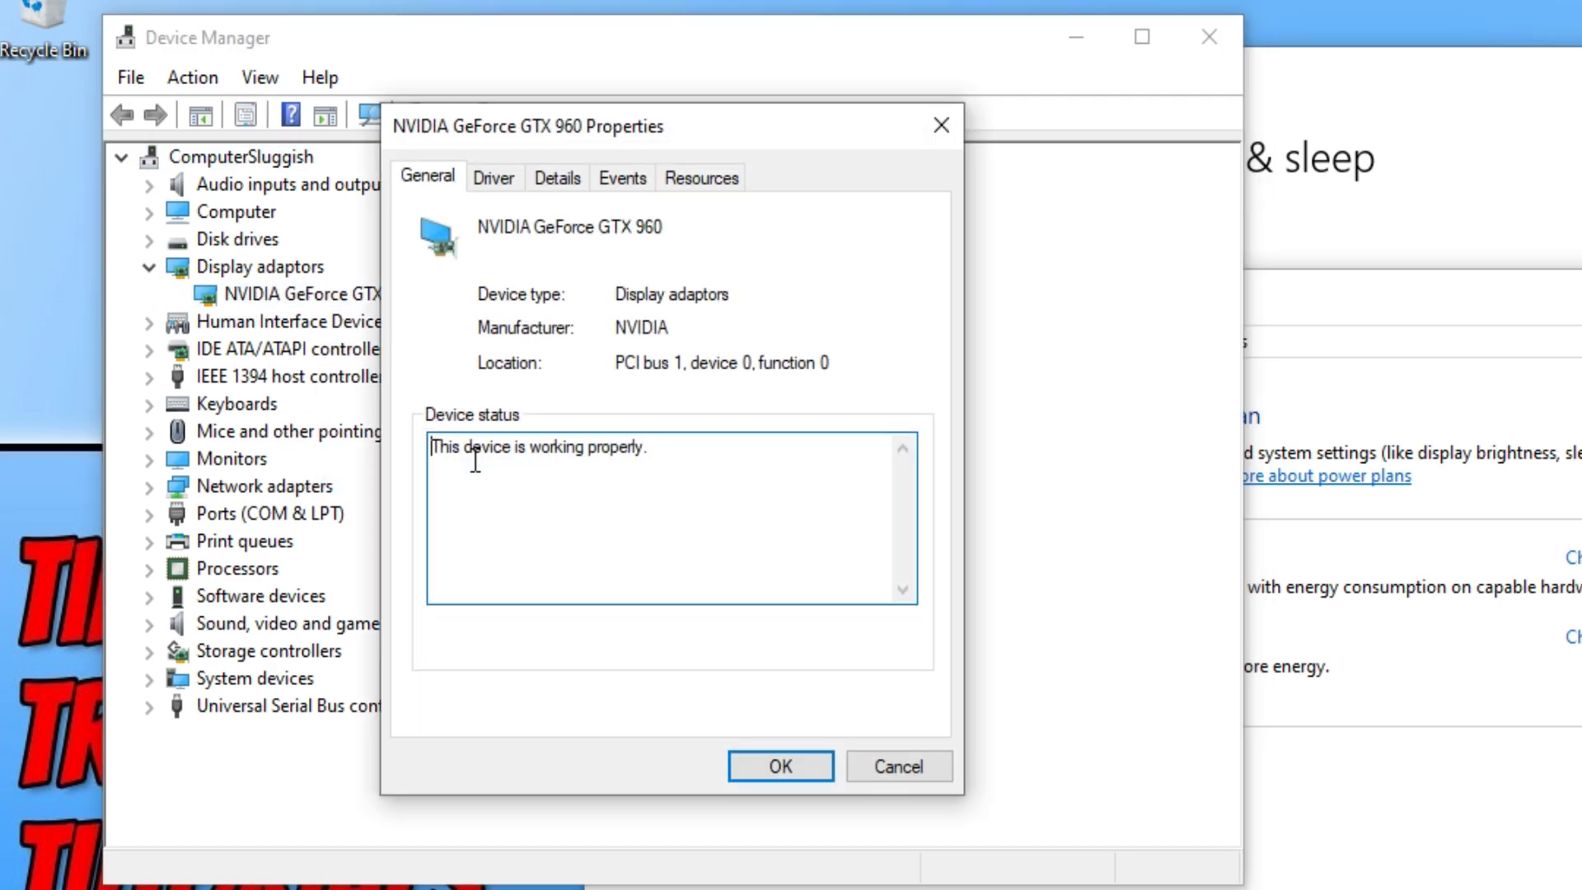
left_click(501, 181)
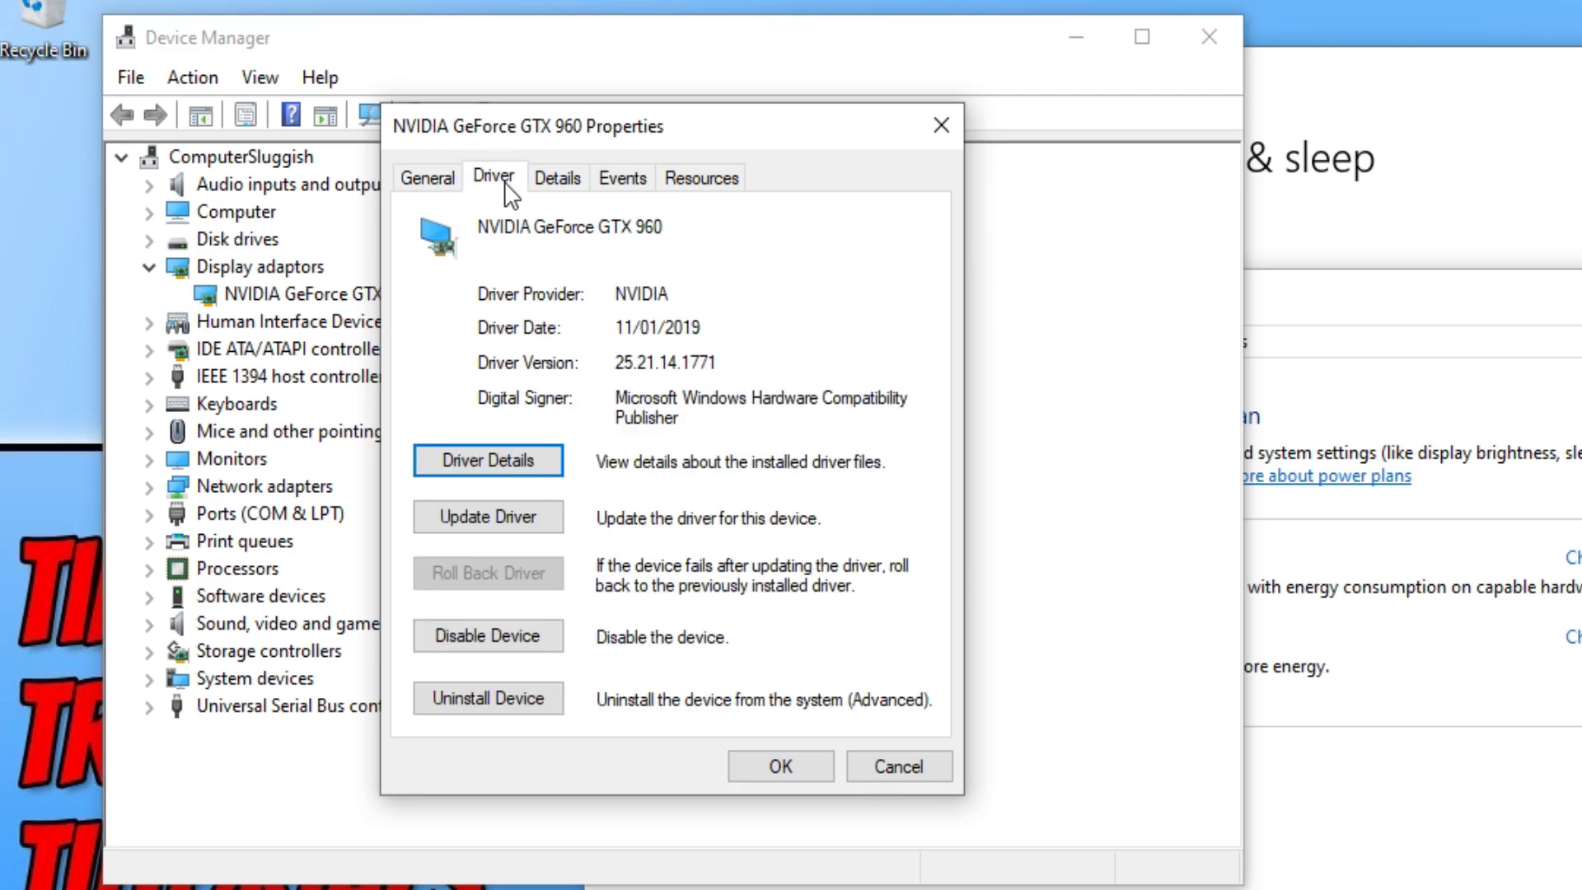
left_click(545, 517)
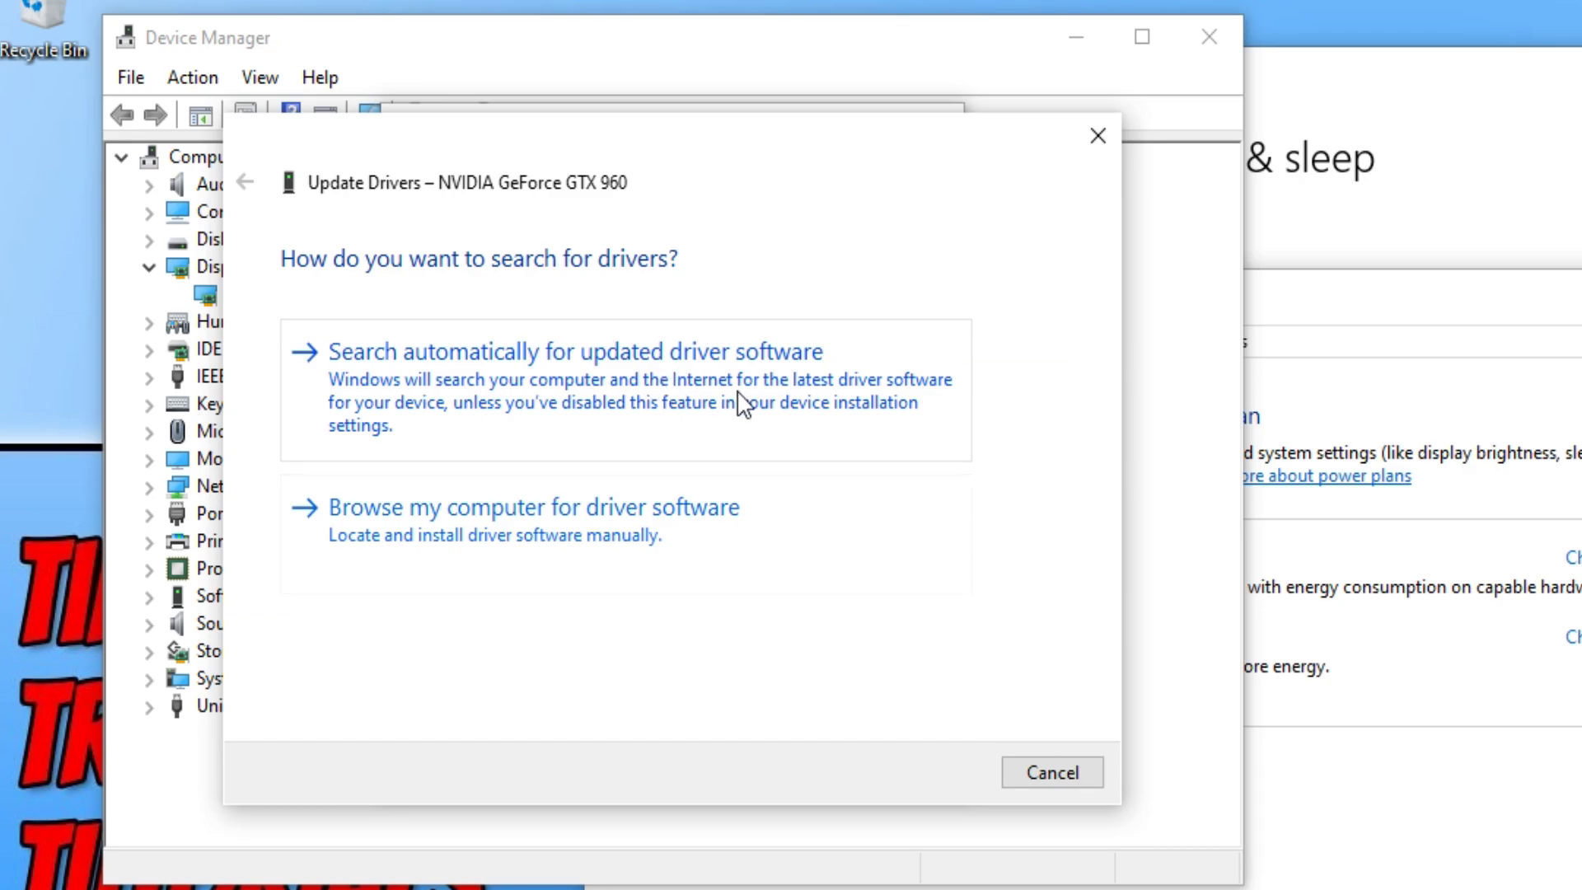
left_click(740, 395)
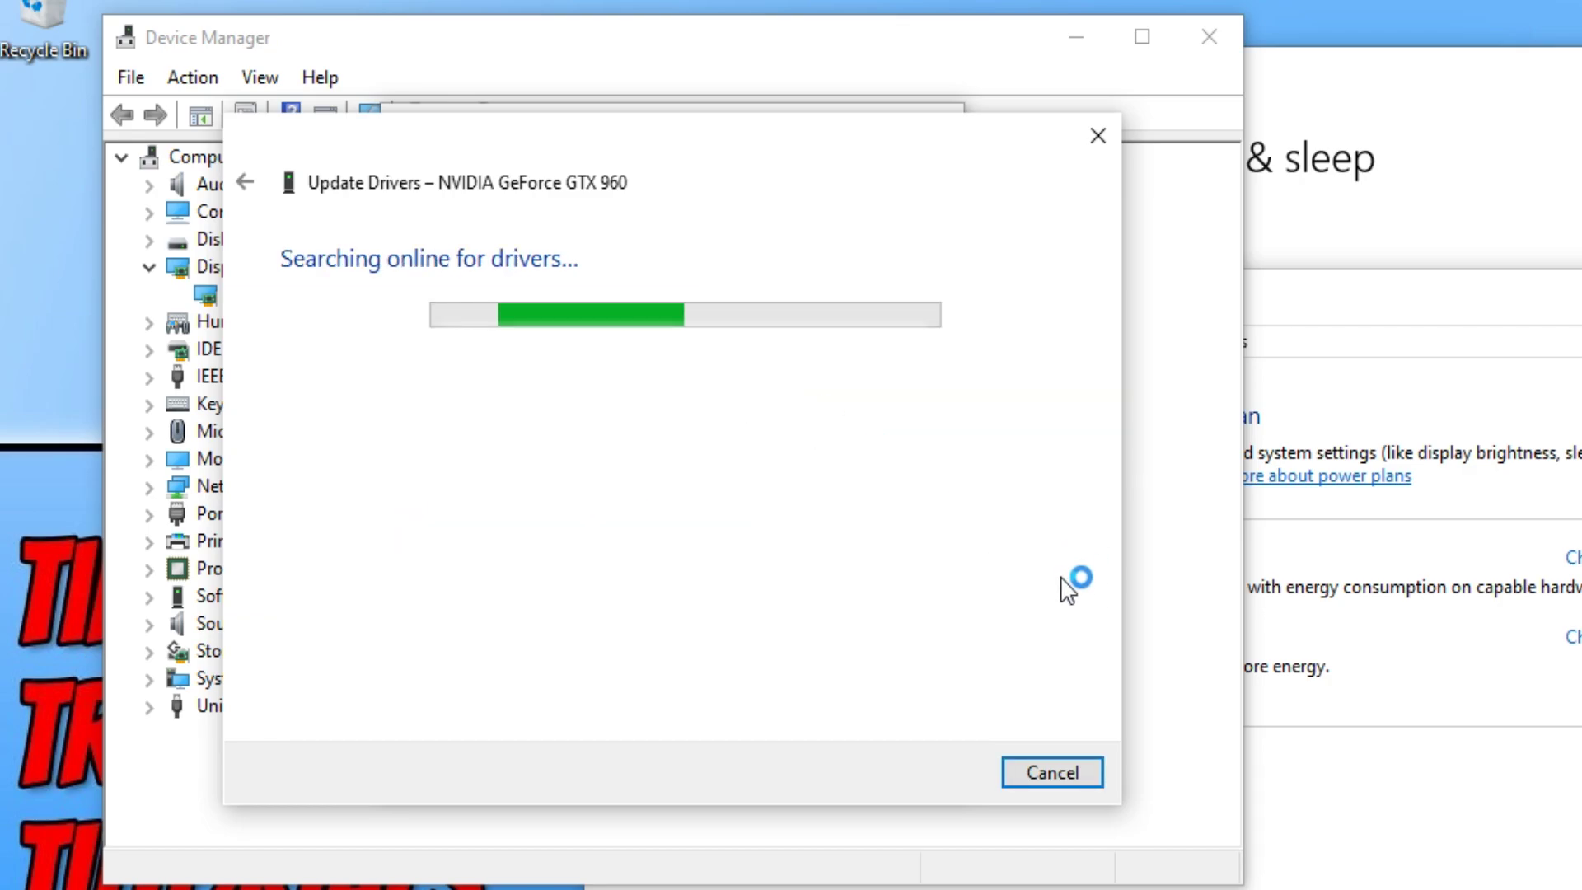